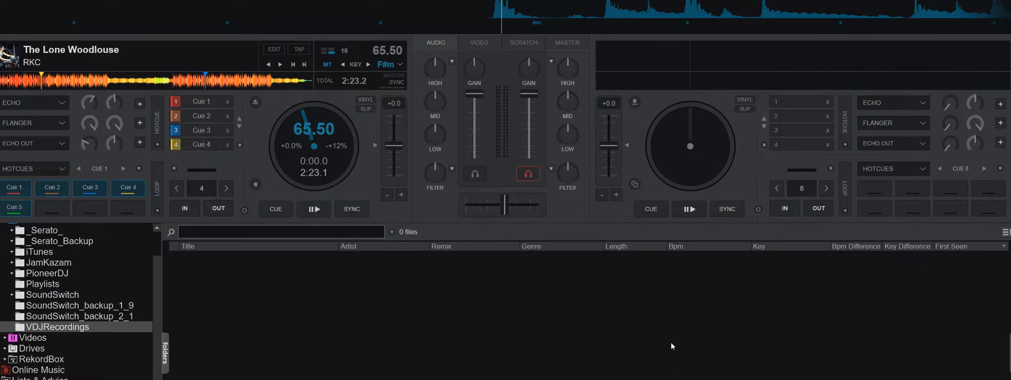
- Record a short test of The Lone Woodlouse in the default MP3 format under the filename test, and close the settings
click(948, 1)
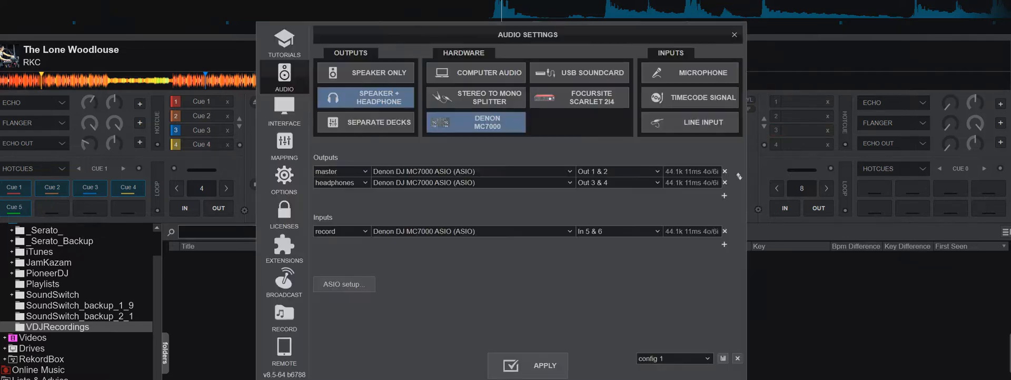
drag(646, 42, 650, 37)
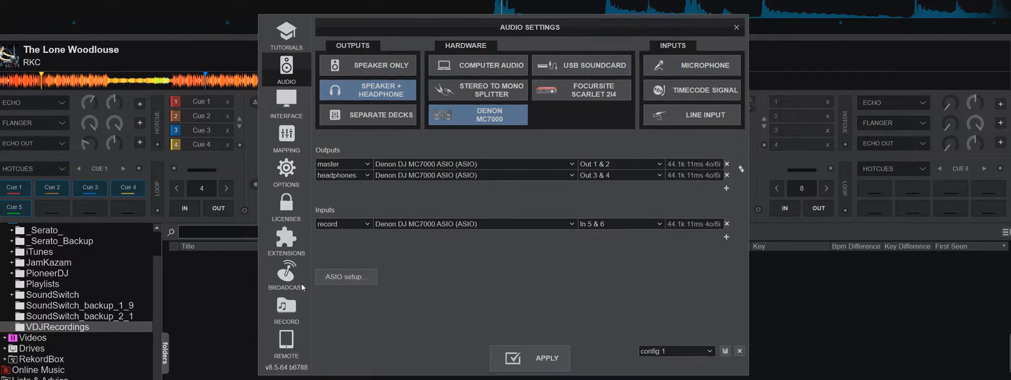
click(290, 310)
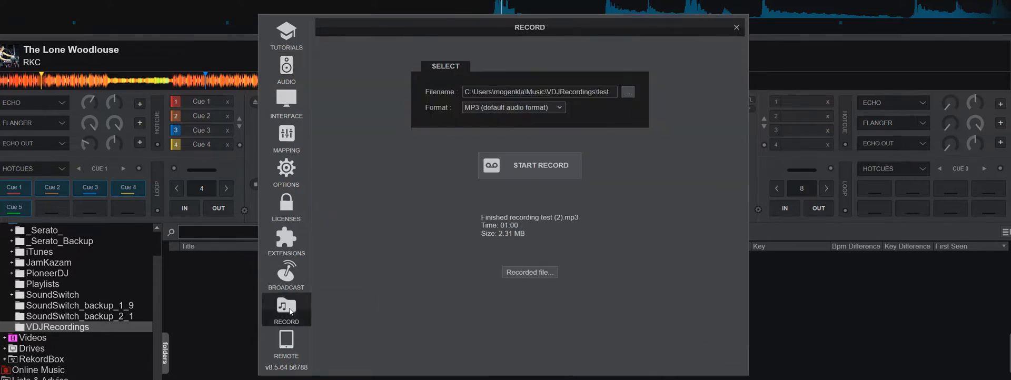
click(541, 165)
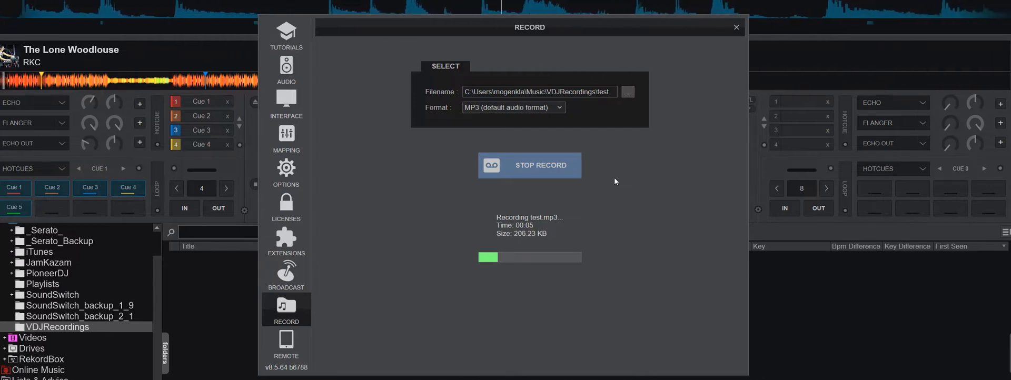
click(542, 169)
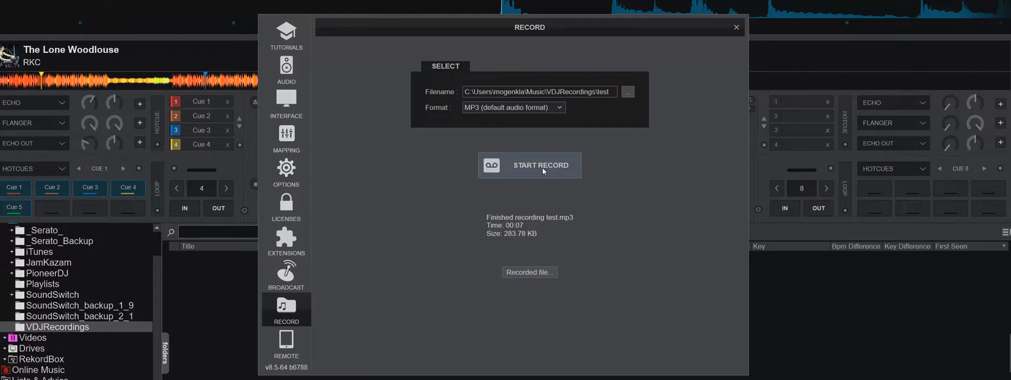
click(739, 29)
- Reload the VDJRecordings folder and play the test recording on the right deck, returning it to its cue point
click(48, 317)
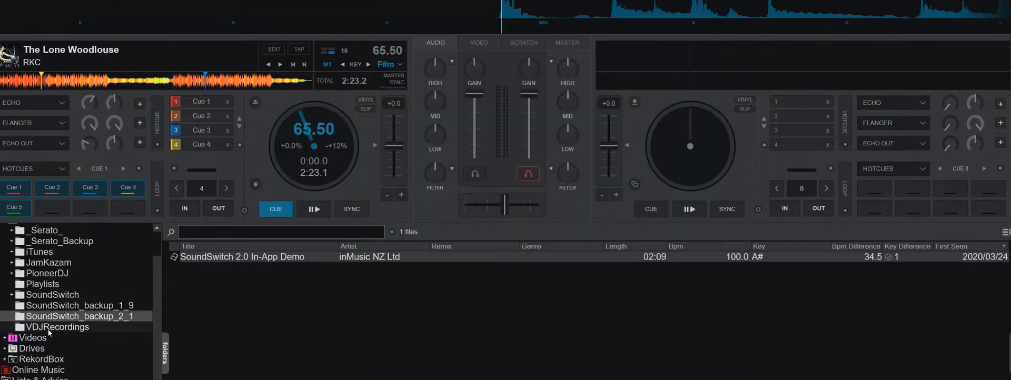
click(53, 327)
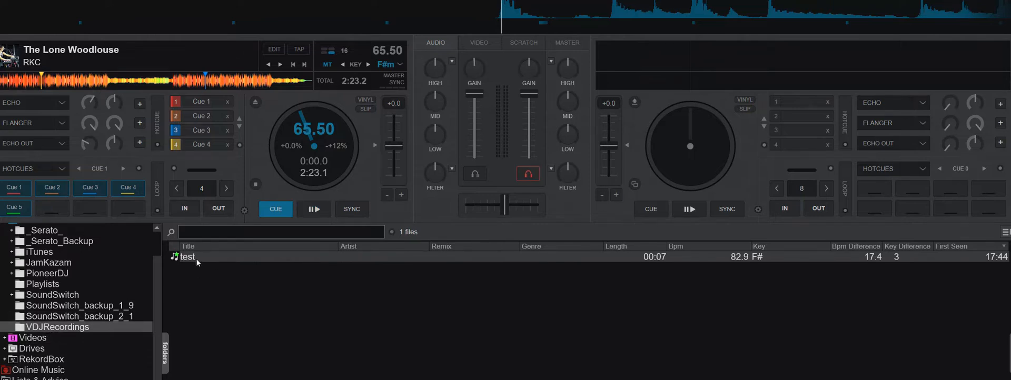
drag(197, 259, 693, 158)
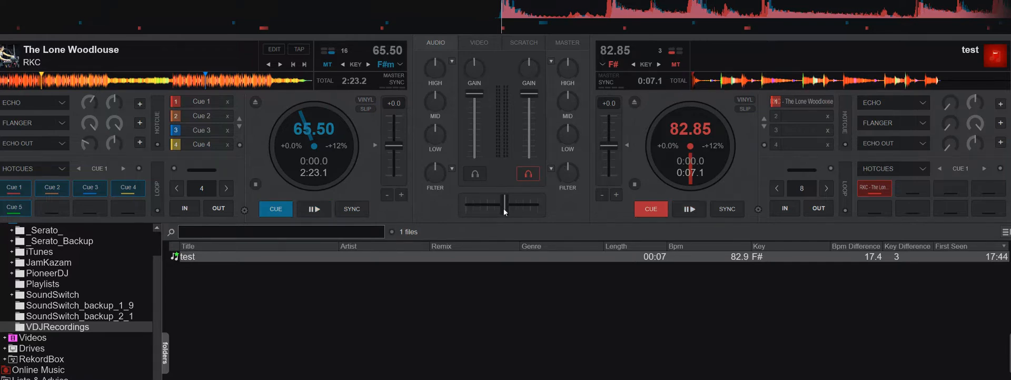
click(696, 209)
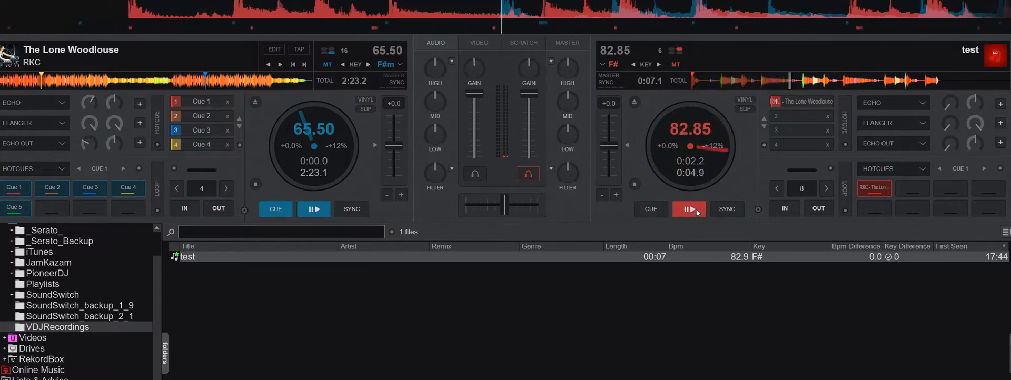
click(650, 211)
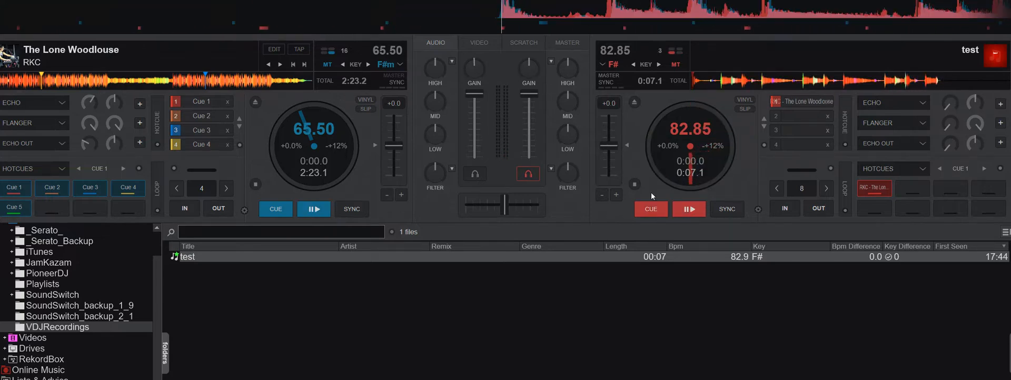
- Examine the master output controls and the left deck's volume fader in the mixer
click(570, 43)
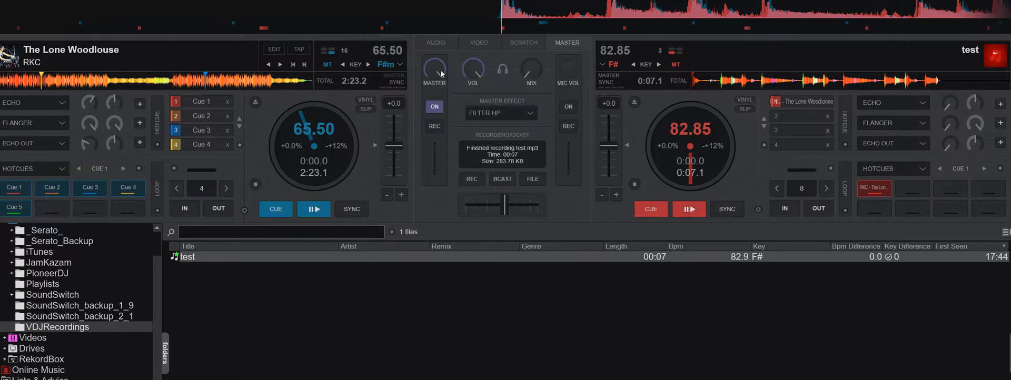
click(449, 44)
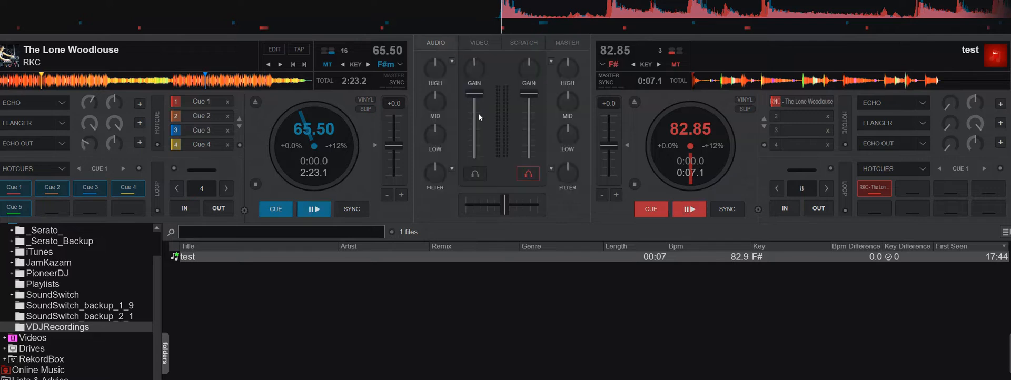
drag(475, 97, 476, 89)
mouse_move(475, 129)
- Search the options for "zero" to check the zeroDB headroom setting
click(948, 1)
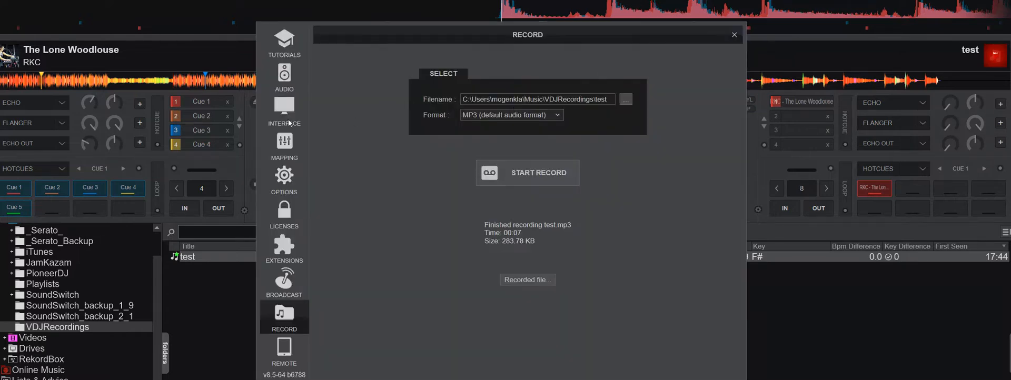
click(284, 179)
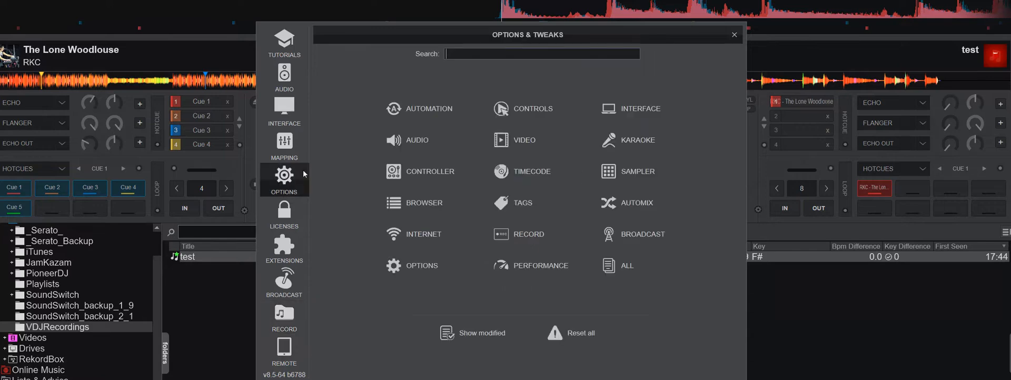
text(z)
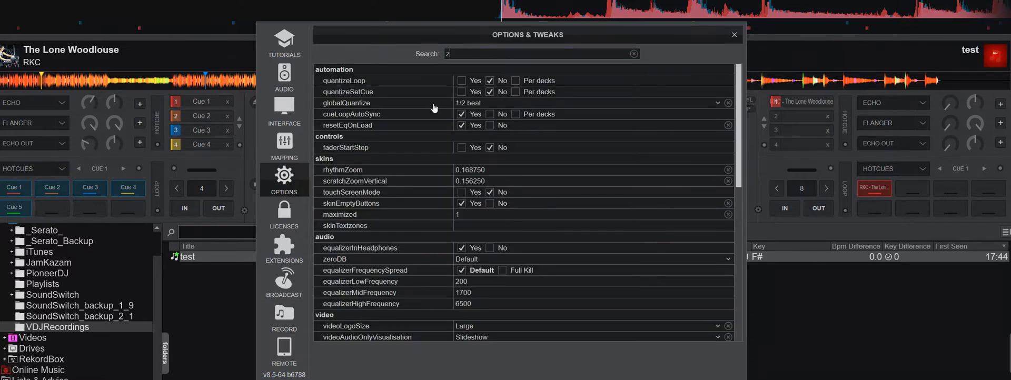
text(ero)
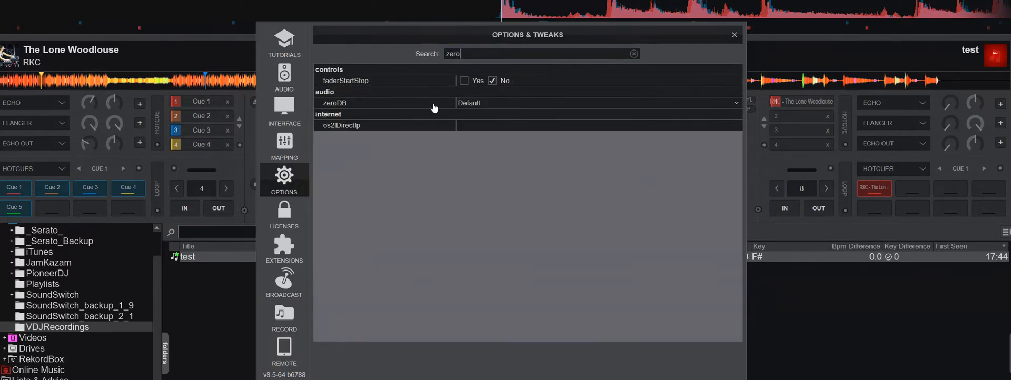
mouse_move(433, 106)
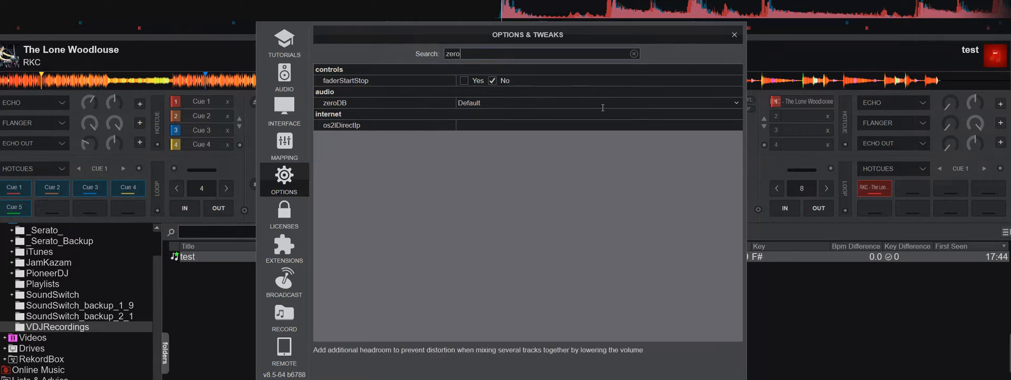
- Search the options for "autog" to check the auto gain settings
drag(474, 53, 446, 54)
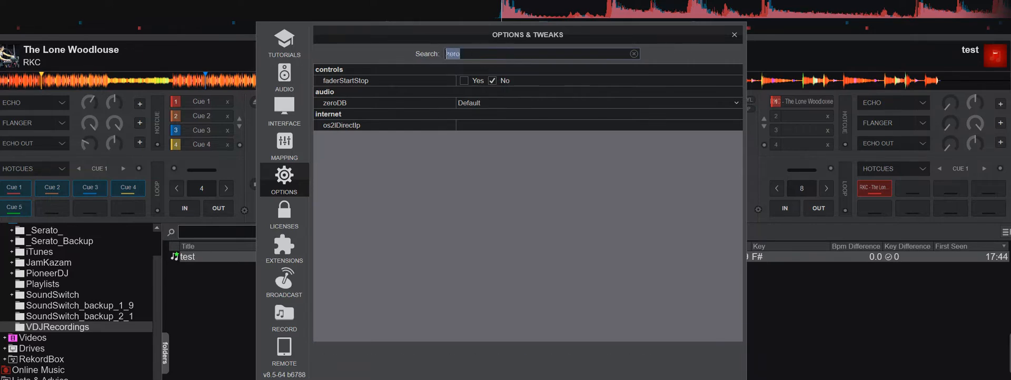
text(au)
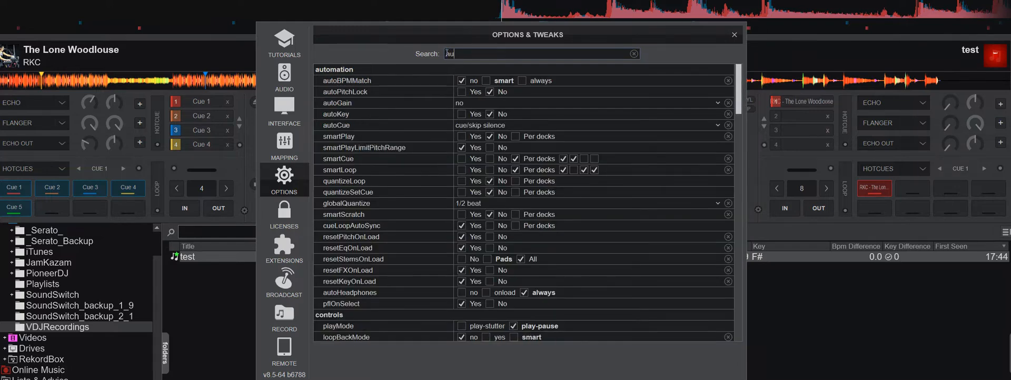
text(tog)
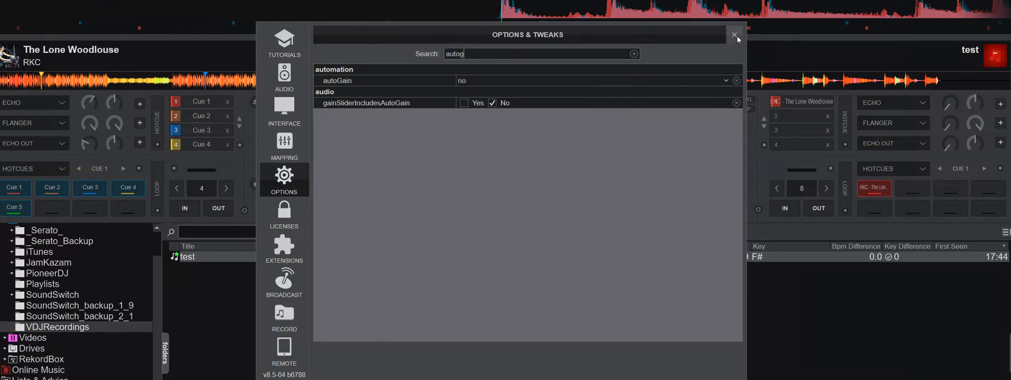
- Record a second short test of The Lone Woodlouse in the default MP3 format and close the settings
click(283, 317)
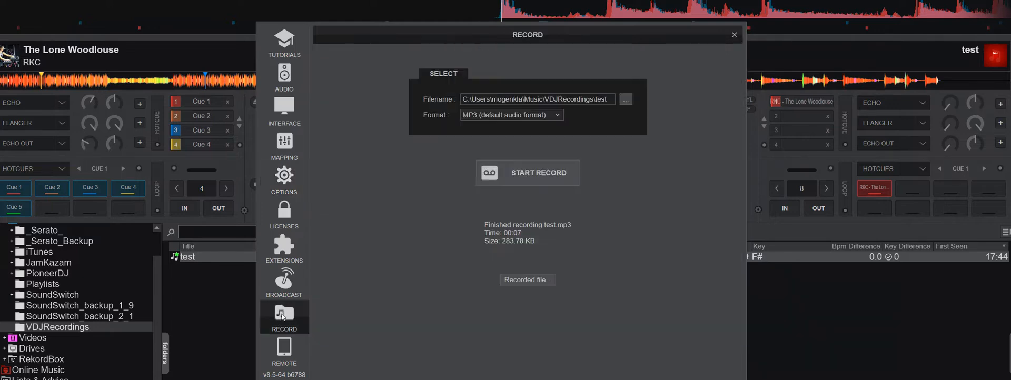
click(532, 173)
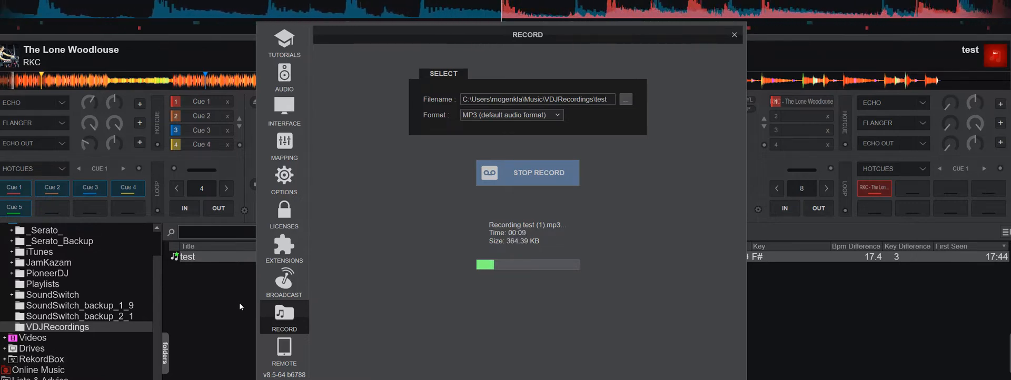
click(549, 171)
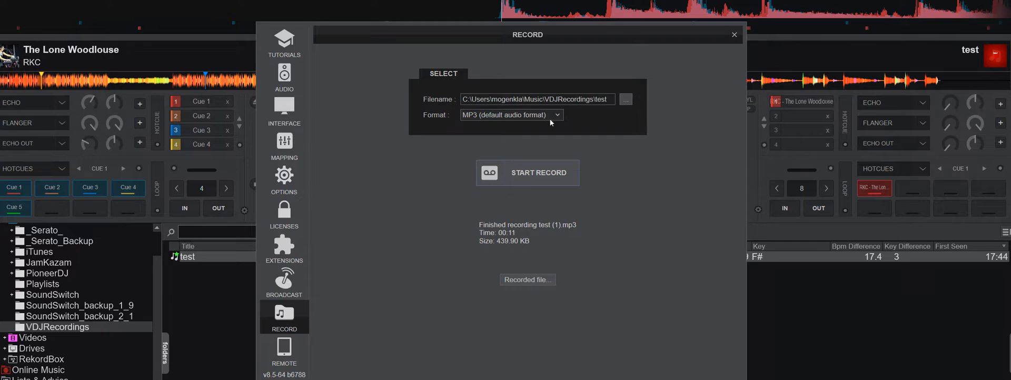
click(734, 35)
- Reload the VDJRecordings folder, load the test (1) recording on the right deck and play it
click(74, 316)
click(71, 327)
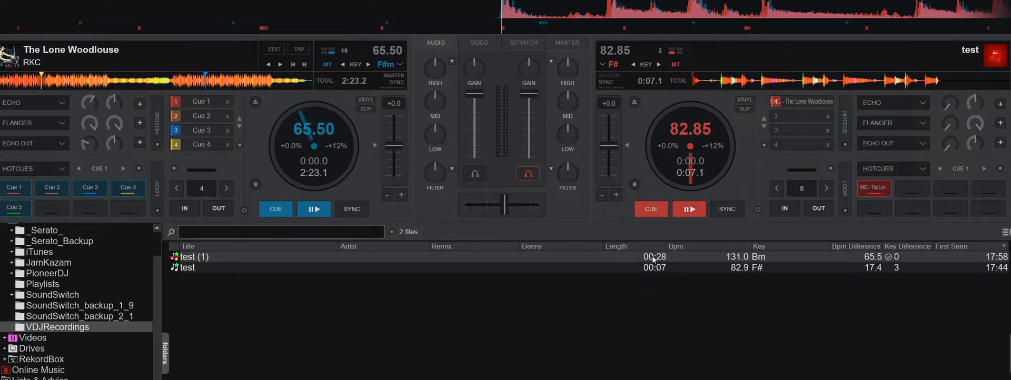
drag(669, 267, 707, 158)
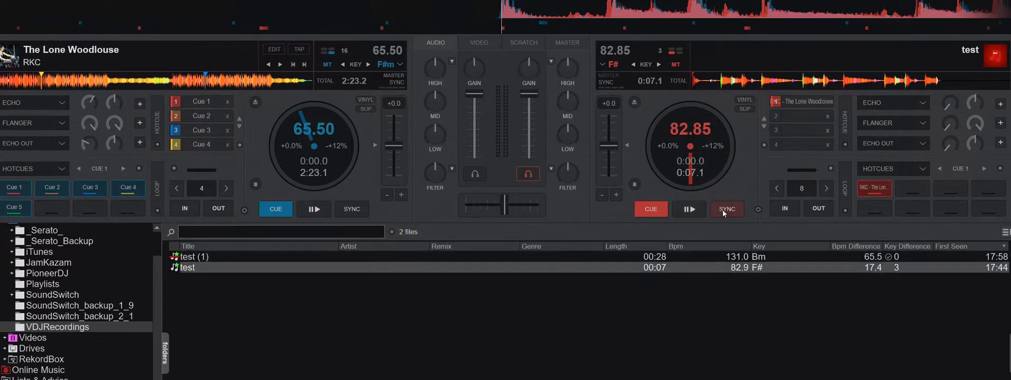
drag(680, 257, 691, 163)
click(694, 209)
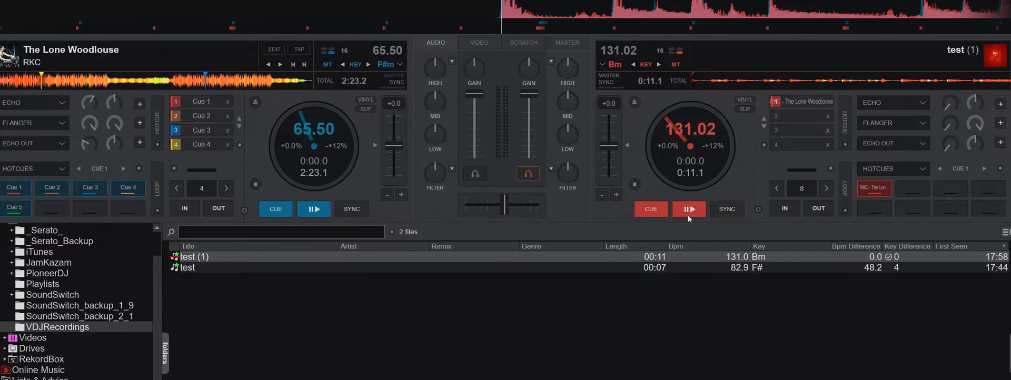
- Return the right deck to its cue point and play The Lone Woodlouse on the left deck for comparison, cueing it back to the start
click(686, 211)
click(659, 207)
click(322, 210)
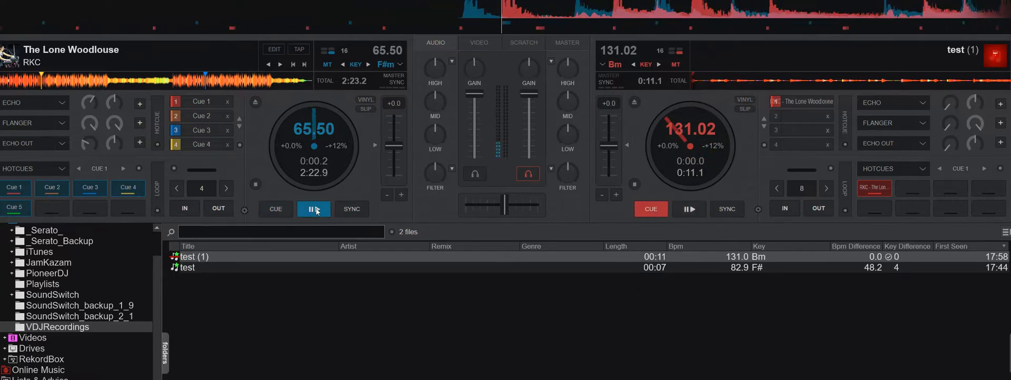
click(277, 210)
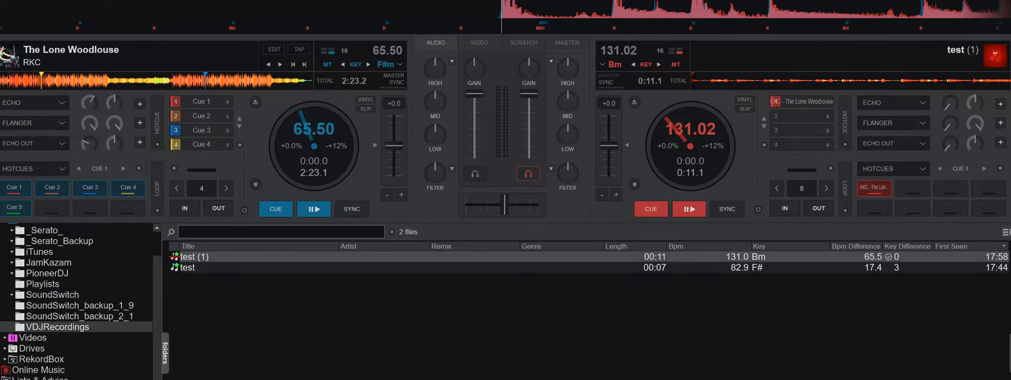
- Check the Denon MC7000 record input in the audio settings and start a third MP3 recording
click(943, 1)
click(279, 79)
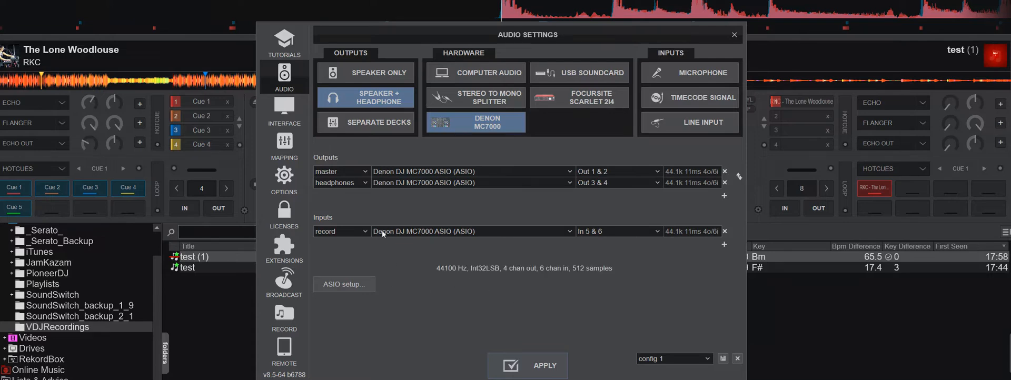
click(273, 316)
click(539, 178)
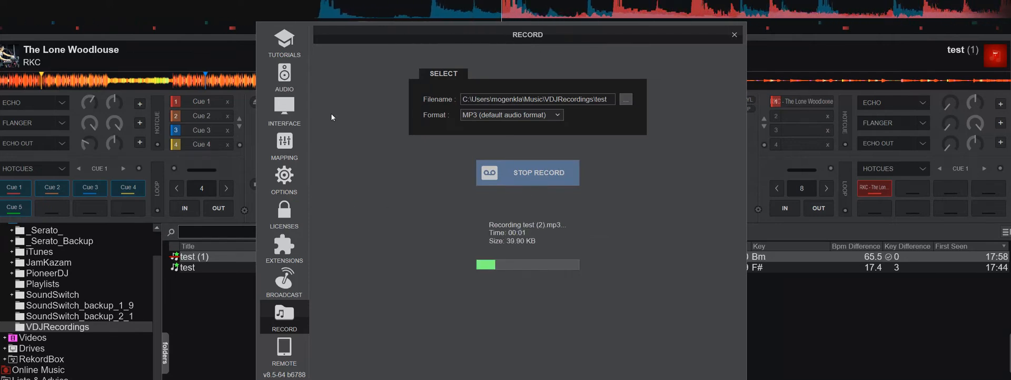
- Remove the record input, restore it by reselecting the Denon MC7000 hardware, apply the audio settings and go back to the recording controls
click(292, 79)
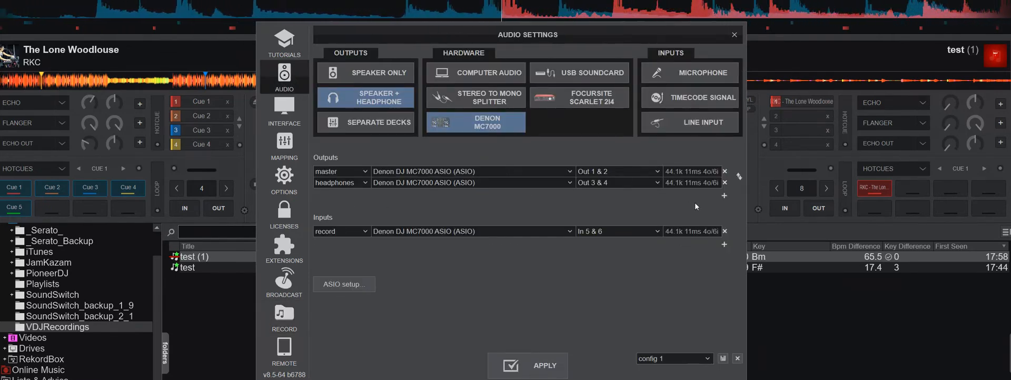
click(725, 232)
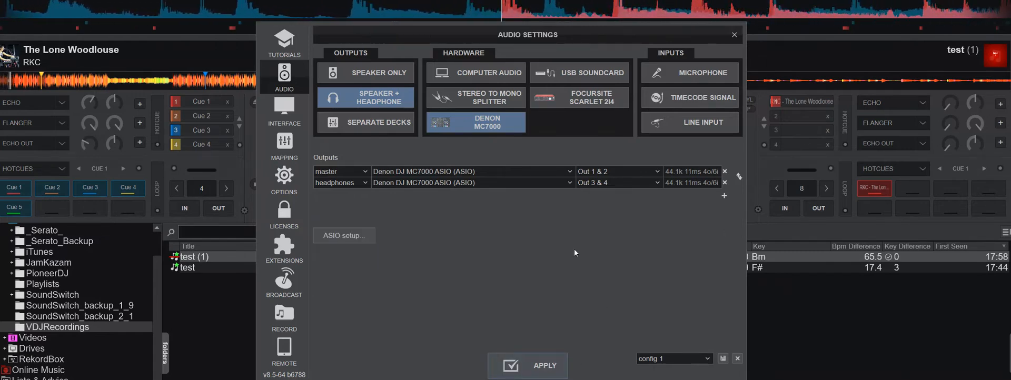
click(491, 124)
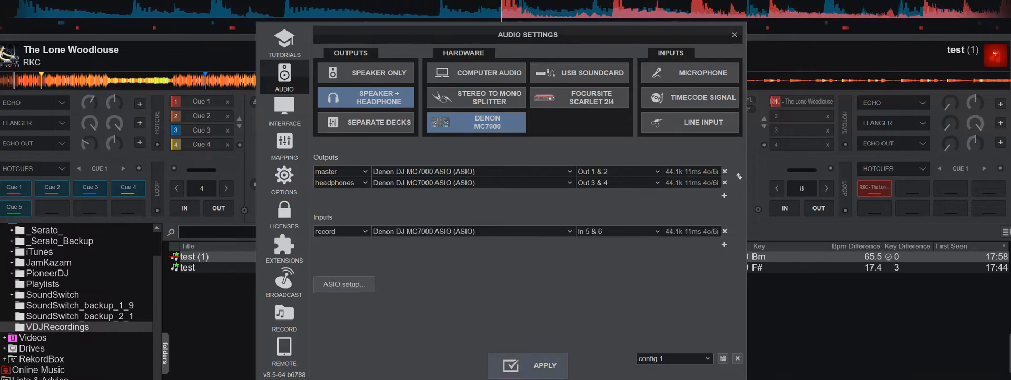
click(548, 367)
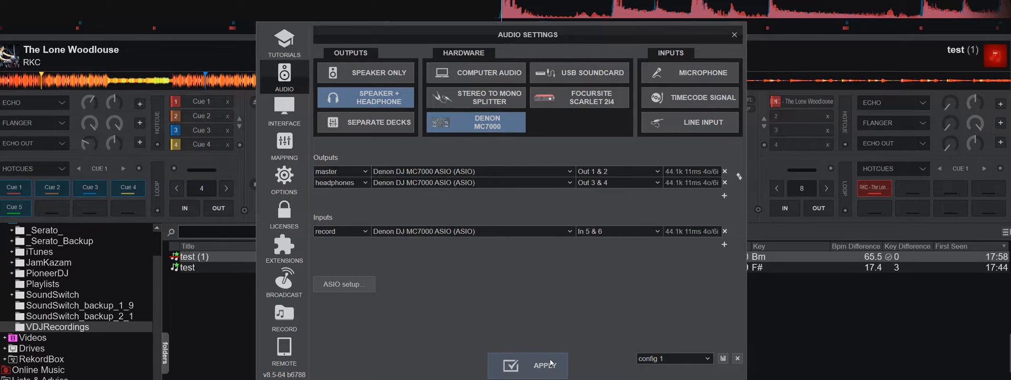
click(294, 318)
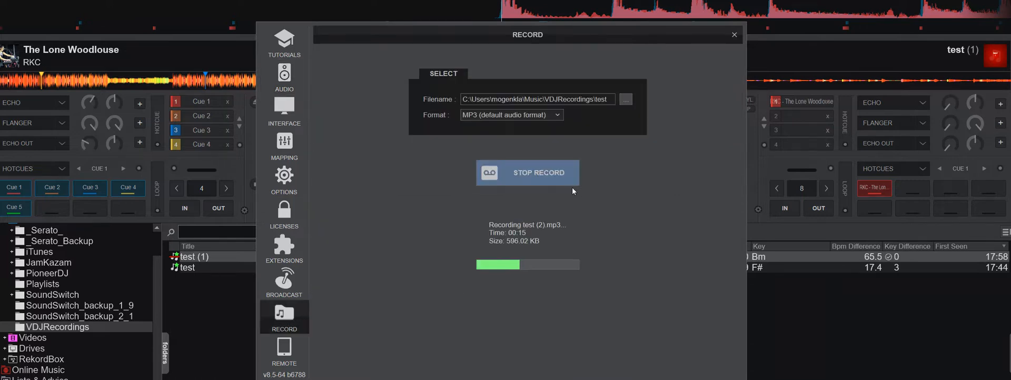
- Stop the running recording, reload the VDJRecordings folder and load test (2) on the right deck
click(560, 180)
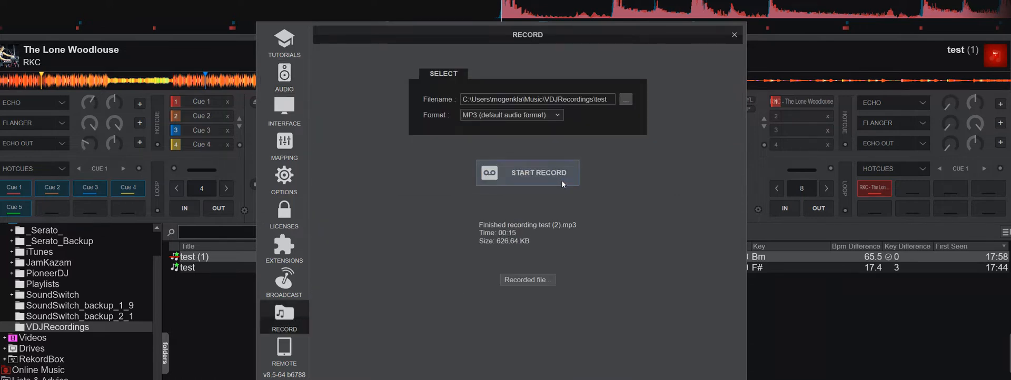
click(734, 34)
click(80, 316)
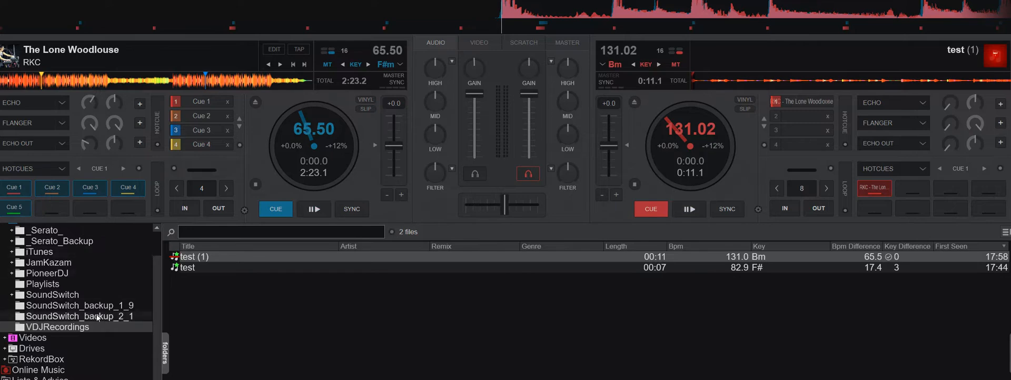
click(82, 327)
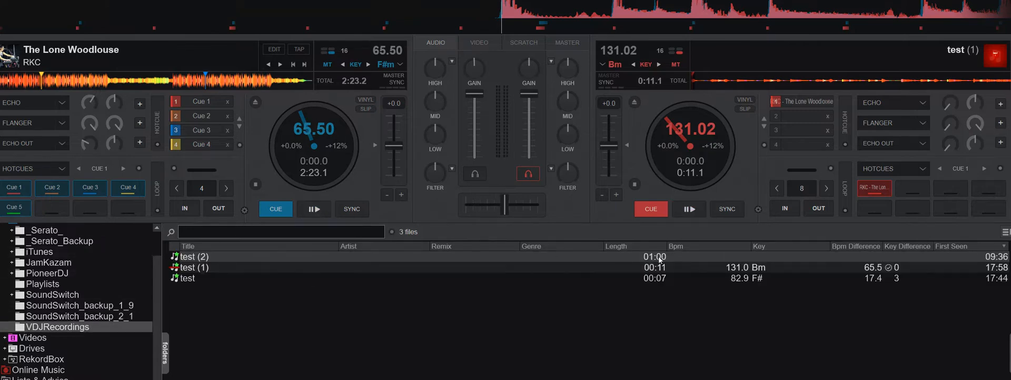
drag(658, 259, 681, 149)
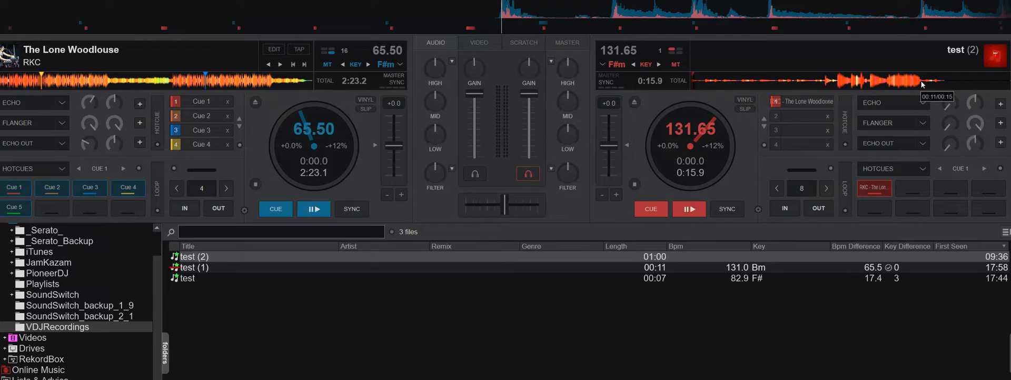
- Play test (2) on the right deck, skip ahead into the track and return the deck to its cue point
click(691, 209)
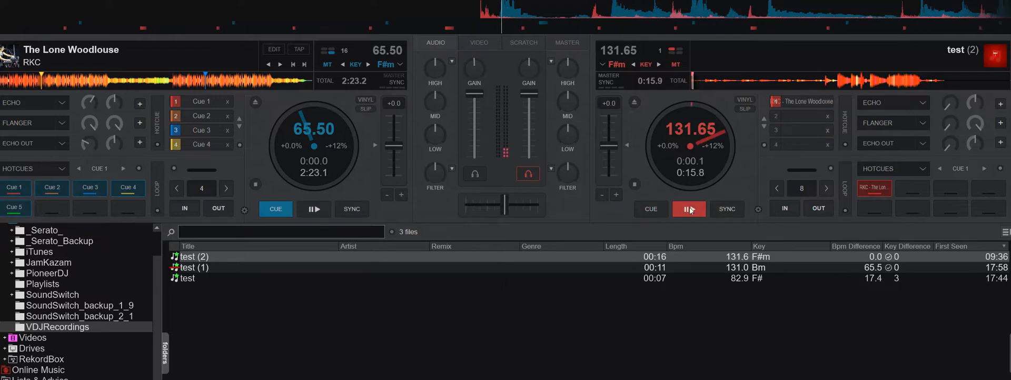
click(804, 80)
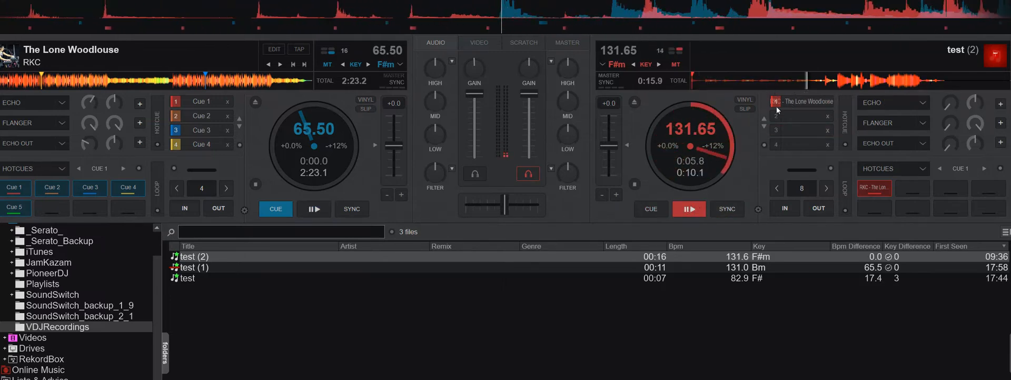
click(773, 116)
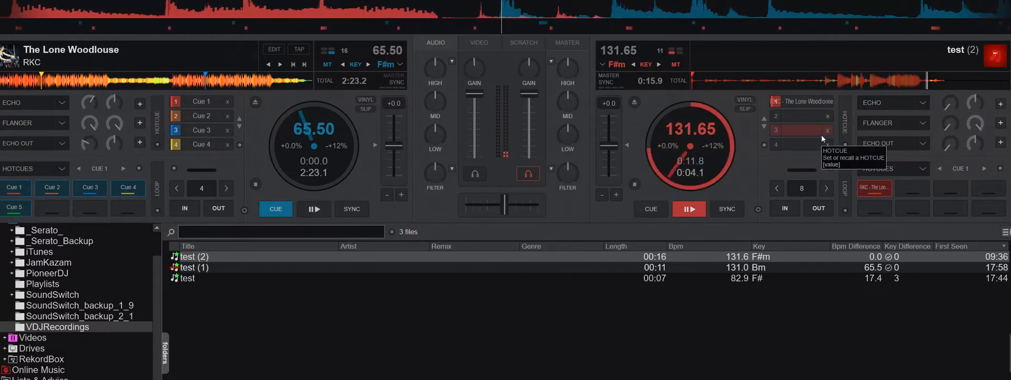
click(653, 209)
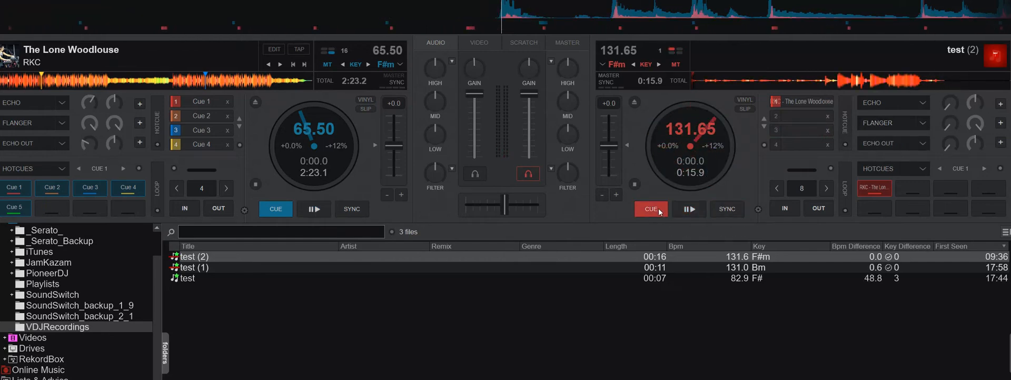
- Compare the Denon MC7000 record input in the audio settings with the recording controls
click(943, 1)
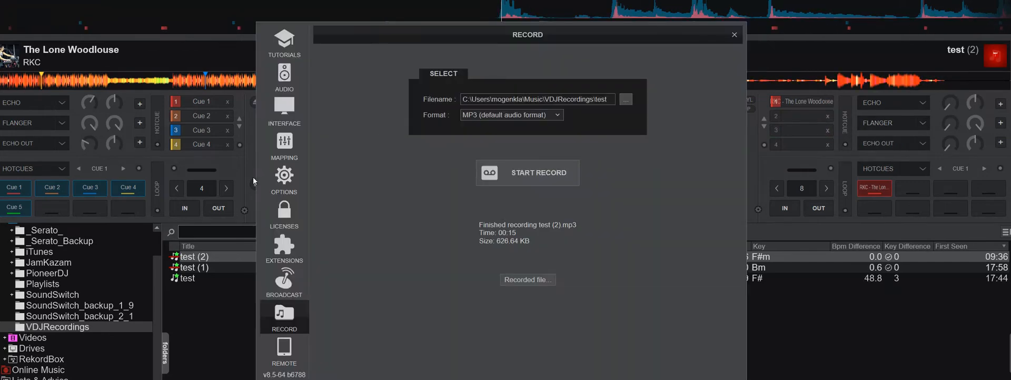
click(289, 84)
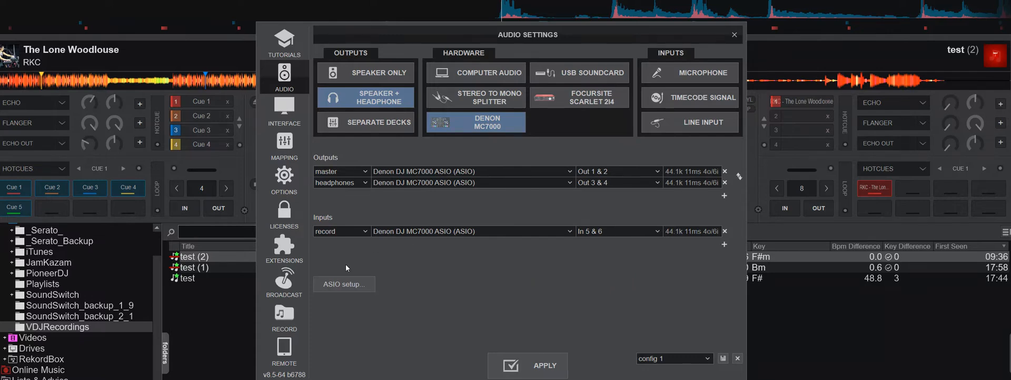
click(283, 315)
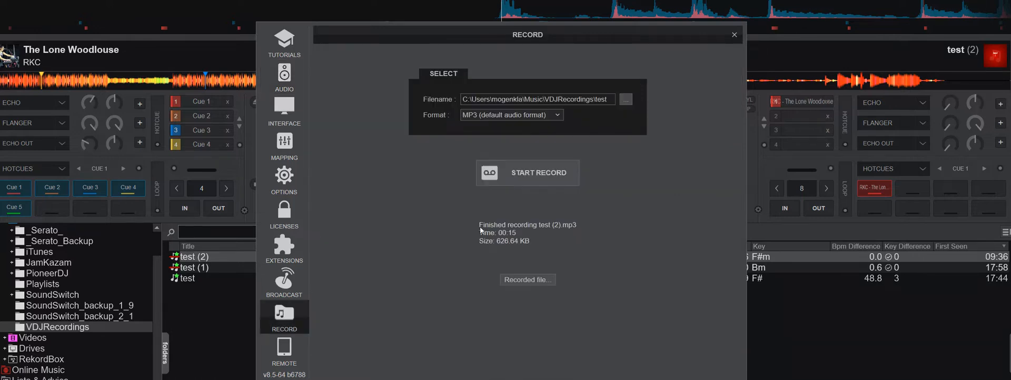
click(285, 74)
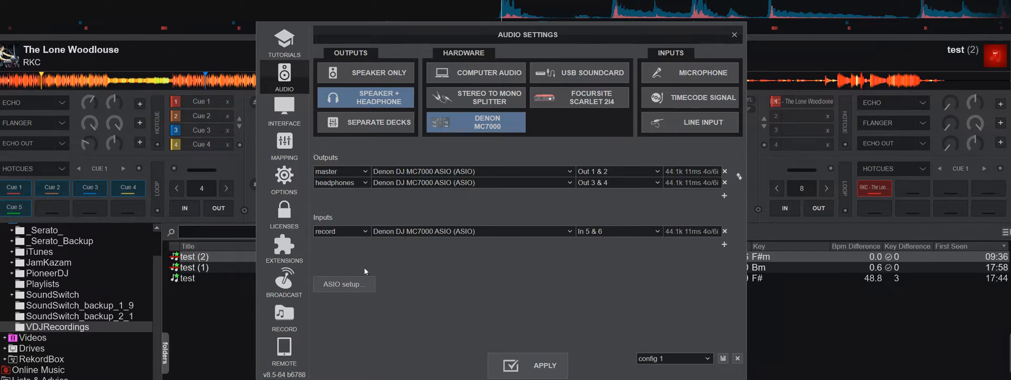
click(289, 318)
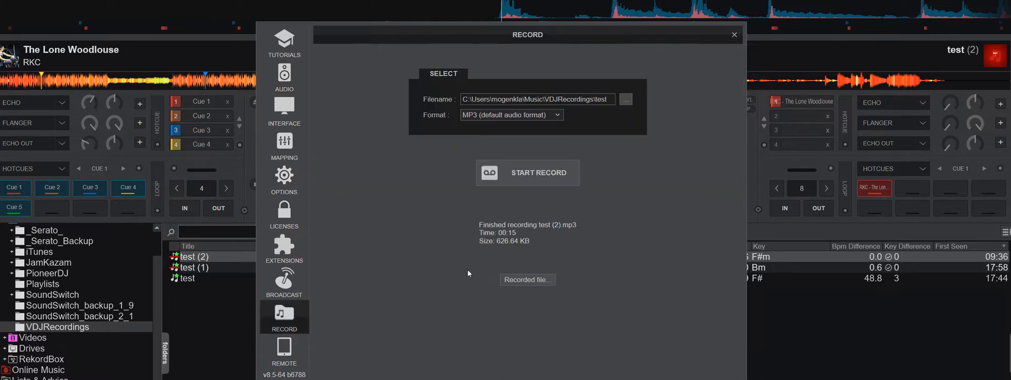
- Start a new MP3 recording, remove the record input while it runs and go back to the recording controls
click(519, 175)
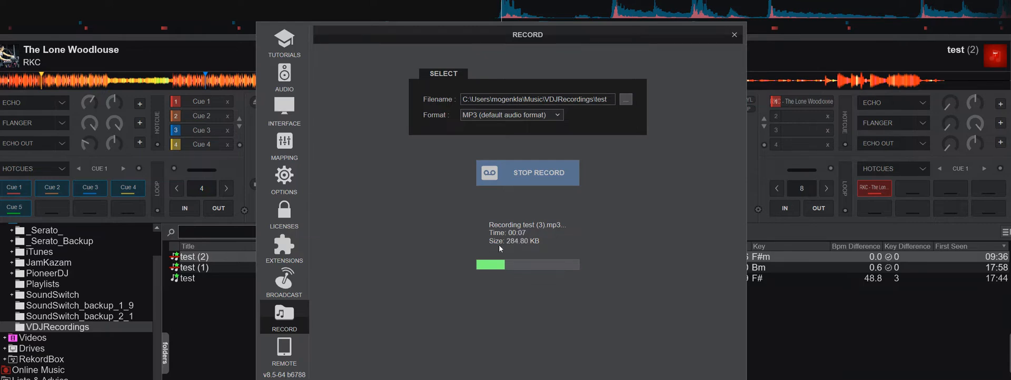
click(288, 79)
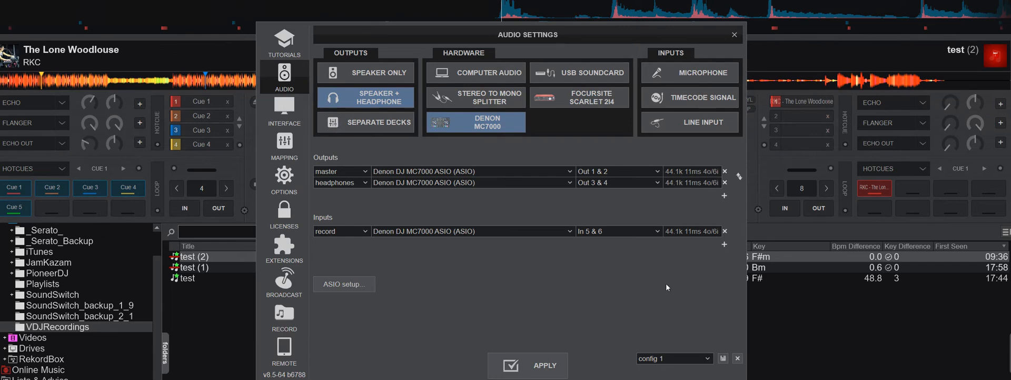
click(725, 231)
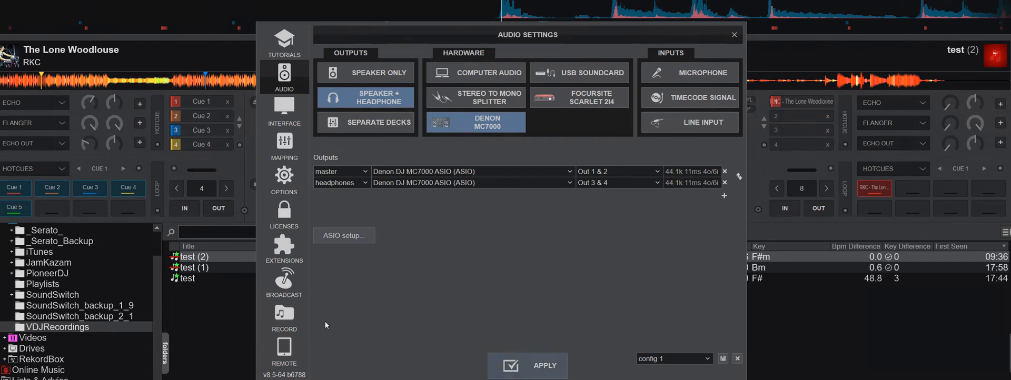
click(286, 317)
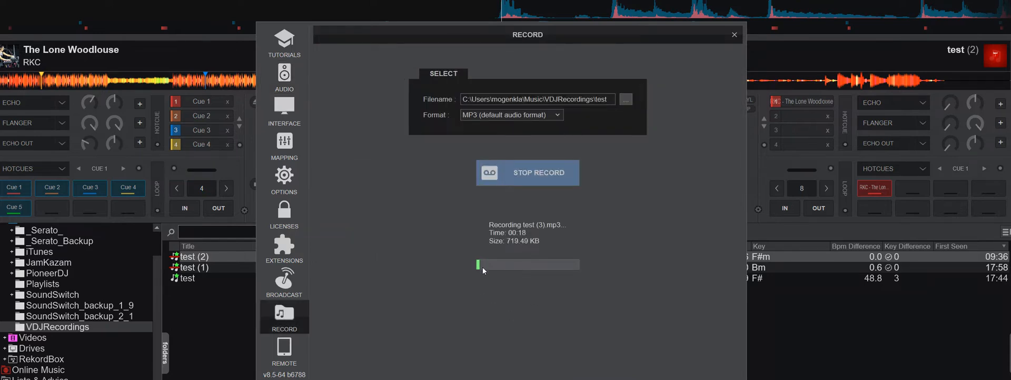
- Stop the recording and restore the record input by reselecting the Denon MC7000 hardware
click(536, 184)
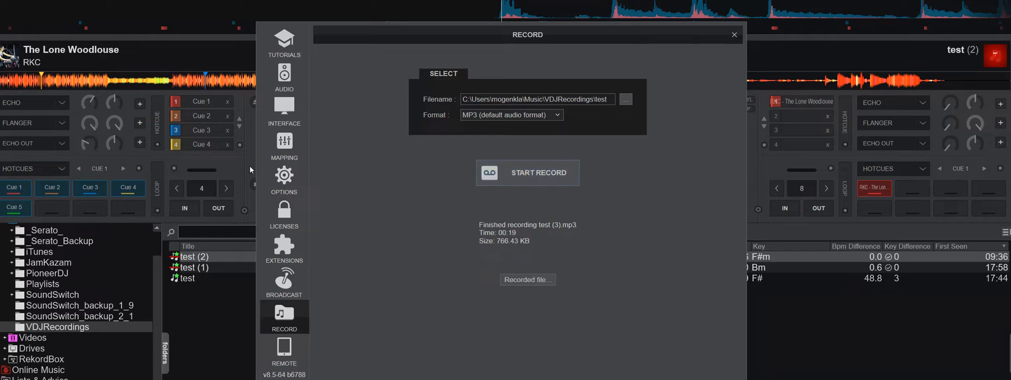
click(280, 92)
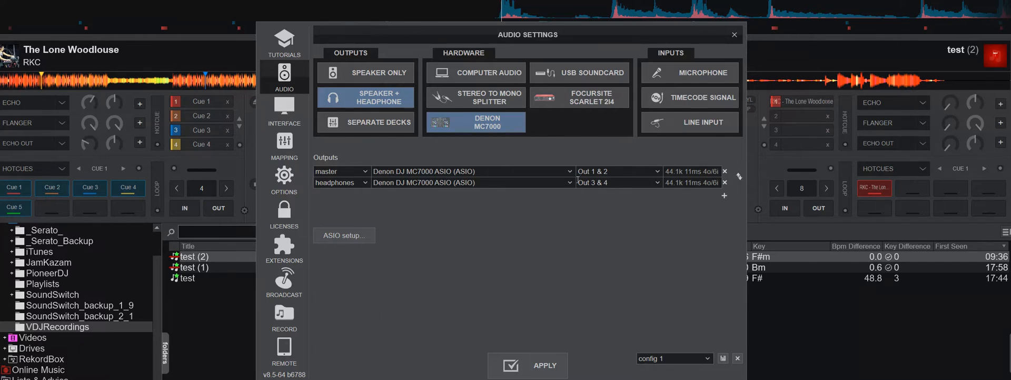
click(477, 132)
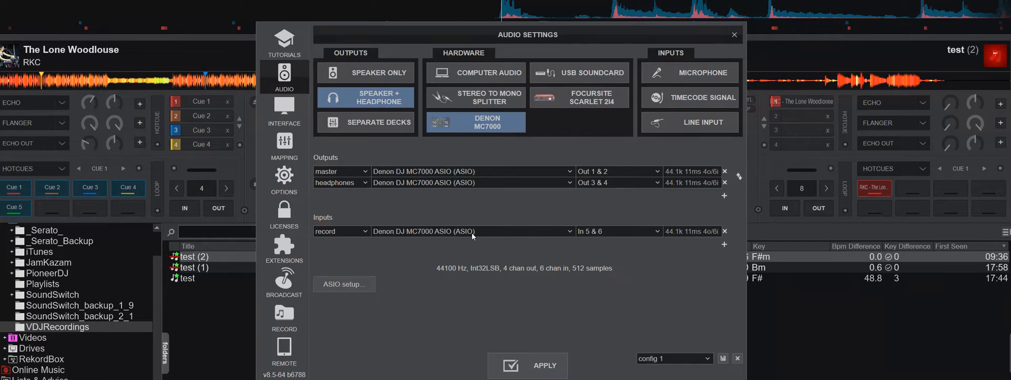
- Switch to the VirtualDJ hardware manual in the browser and read the MC-7000 Inputs & Recording page about recording level
key(alt+Tab)
key(alt+Tab)
key(alt+Tab)
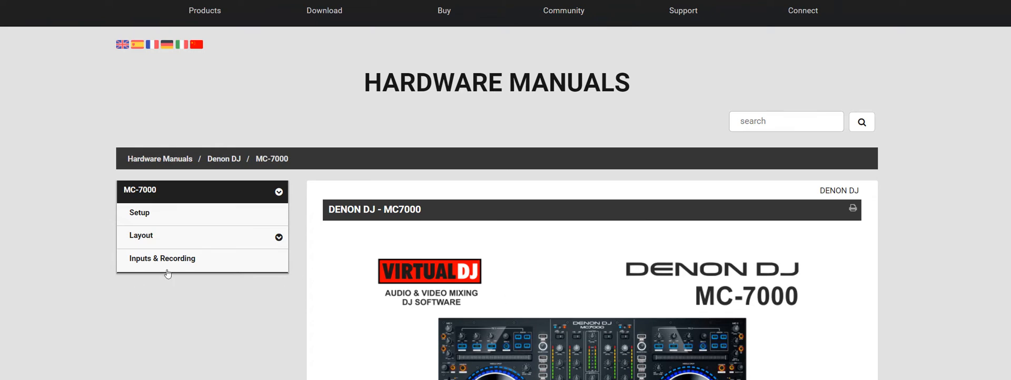
click(167, 265)
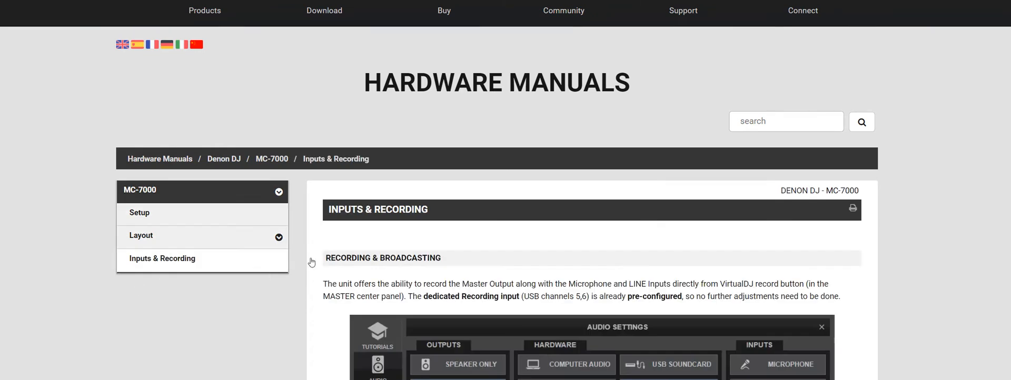
scroll(359, 258, down, 4)
scroll(360, 258, down, 1)
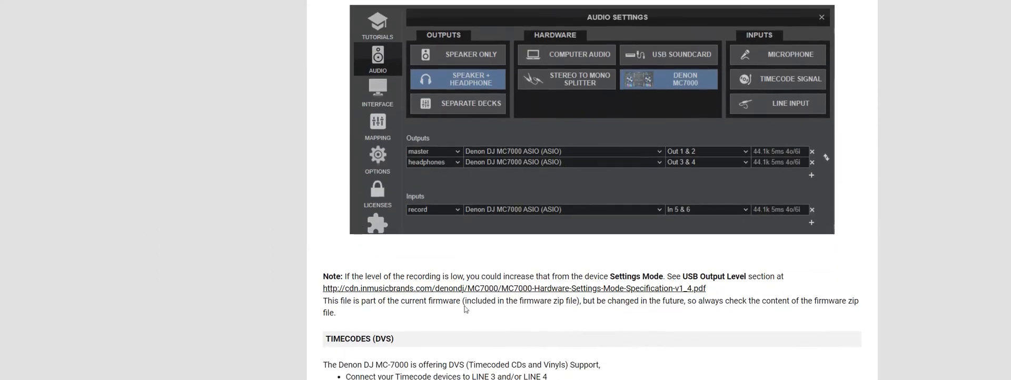
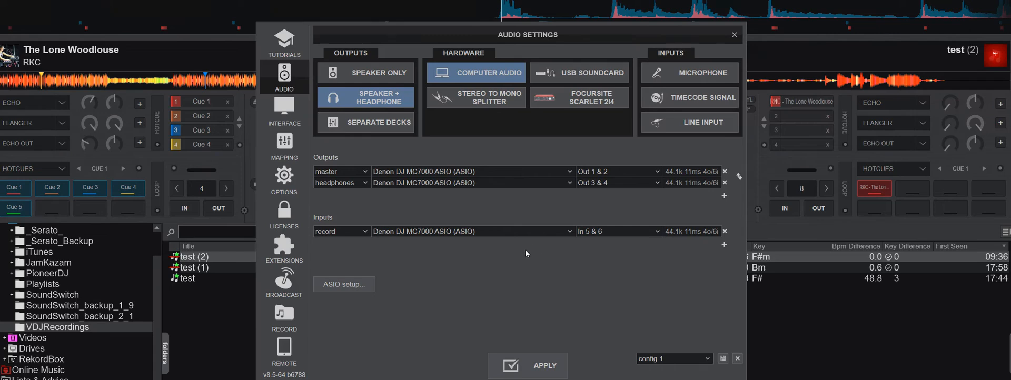
- Back in VirtualDJ, remove the record input from the audio settings and start a new MP3 recording
click(725, 232)
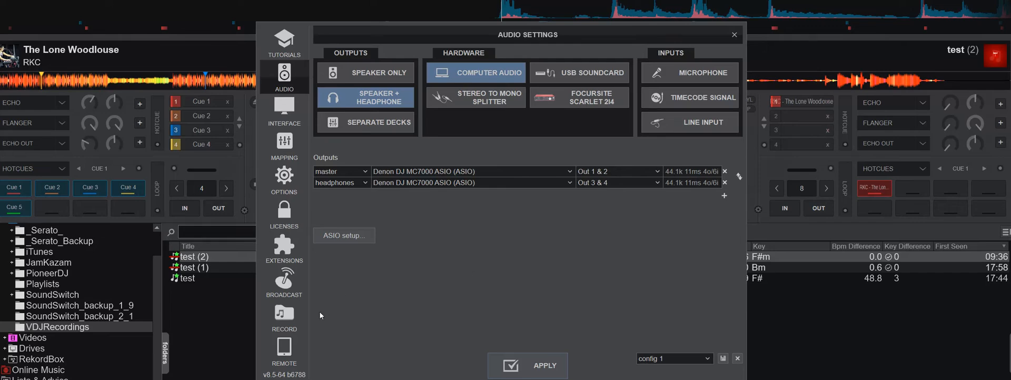
click(290, 313)
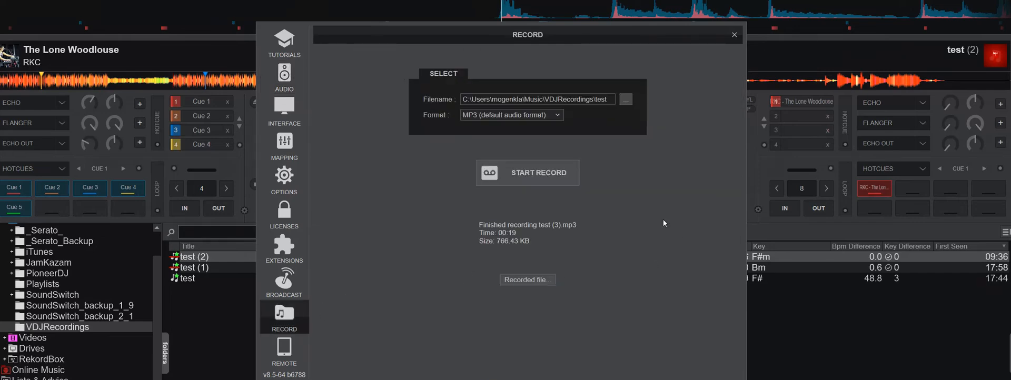
click(541, 173)
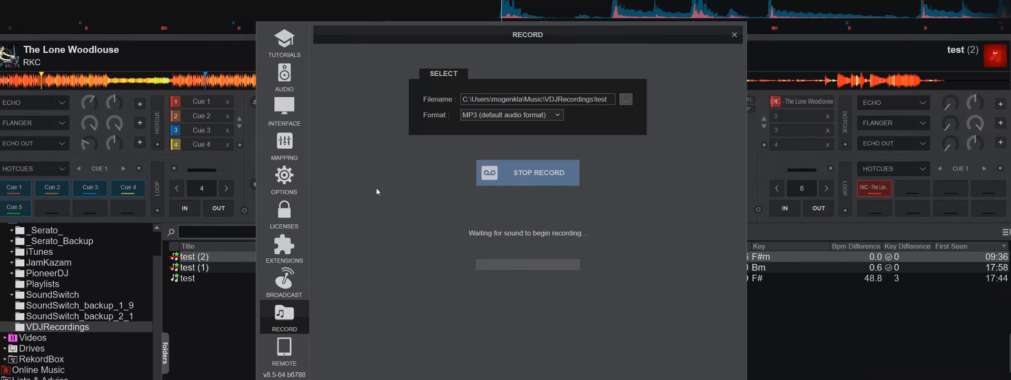
- Add a single record input on Denon DJ MC7000 ASIO using In 5 & 6, starting from a line input, and apply the settings
click(288, 83)
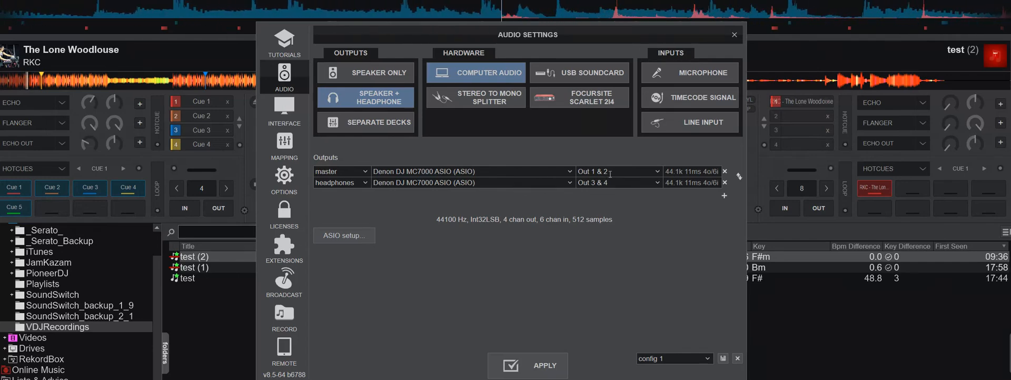
click(712, 123)
click(357, 232)
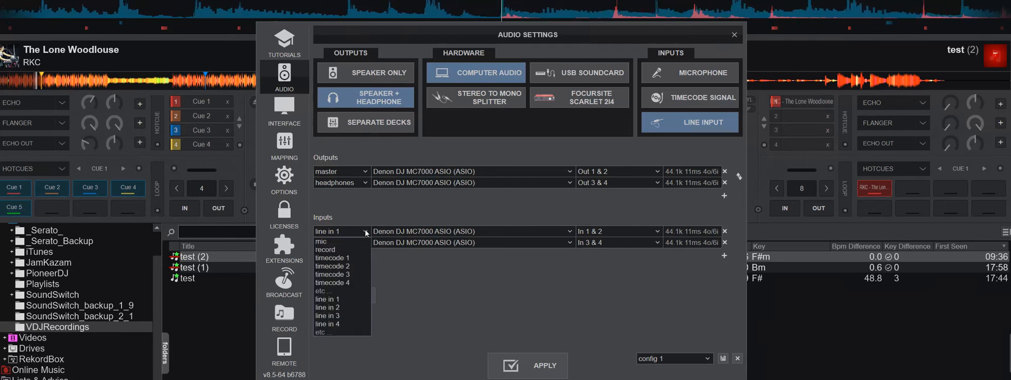
click(341, 247)
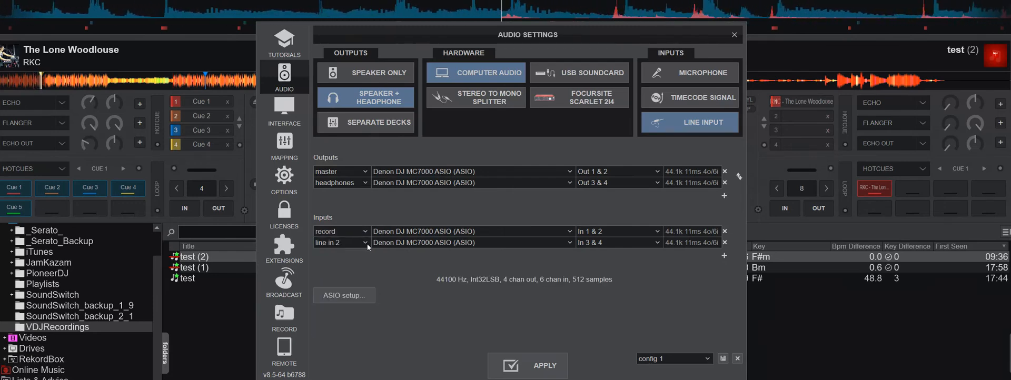
click(725, 242)
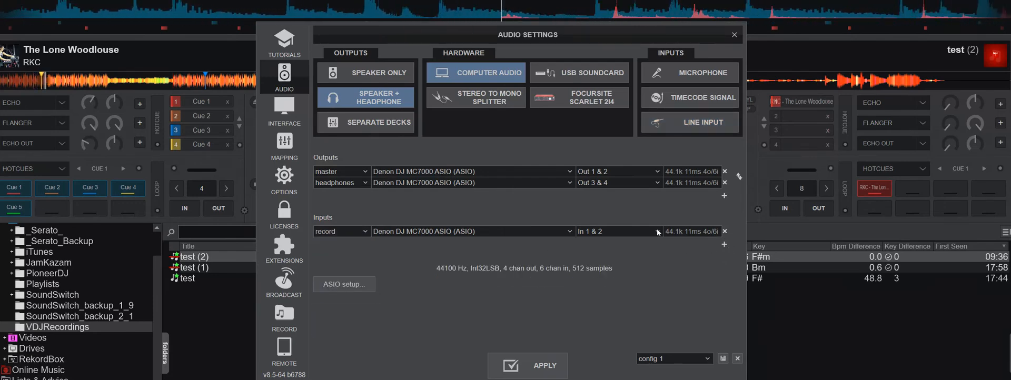
click(657, 231)
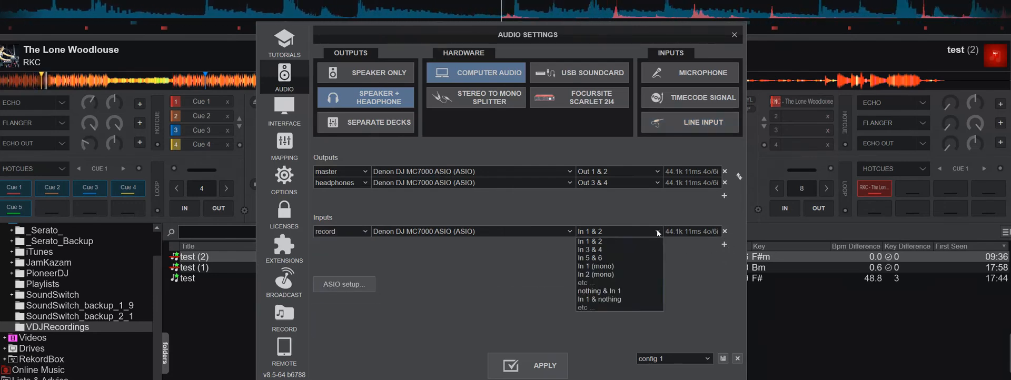
click(626, 258)
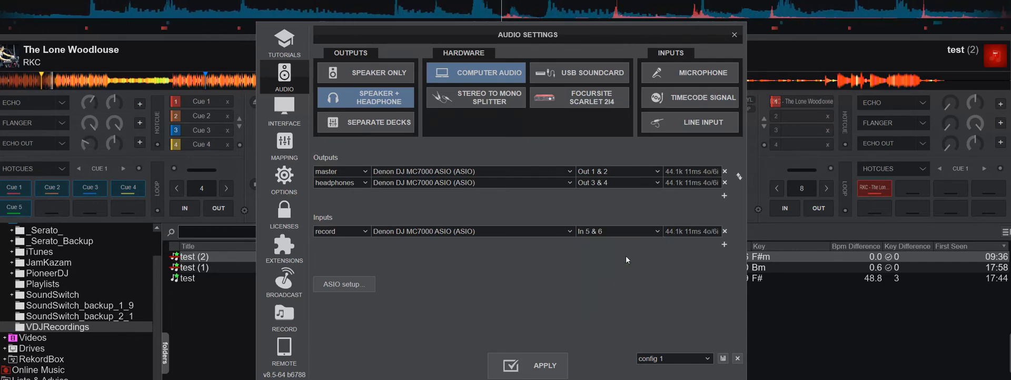
click(542, 360)
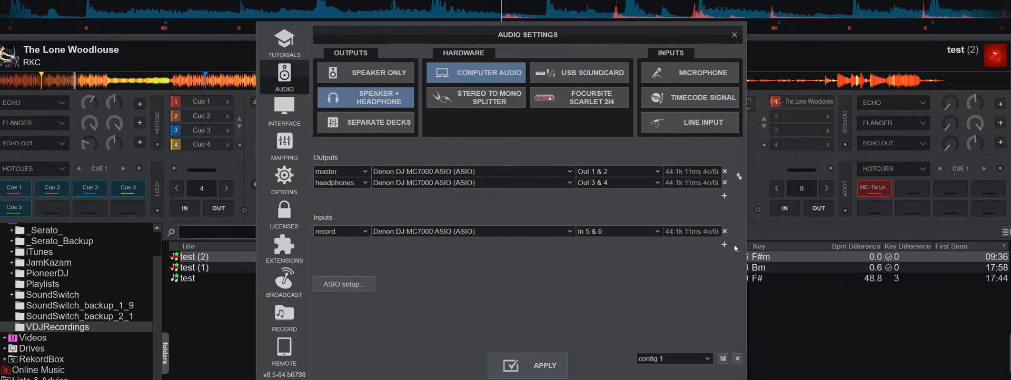
- Remove the In 5 & 6 record input from the audio settings
click(725, 233)
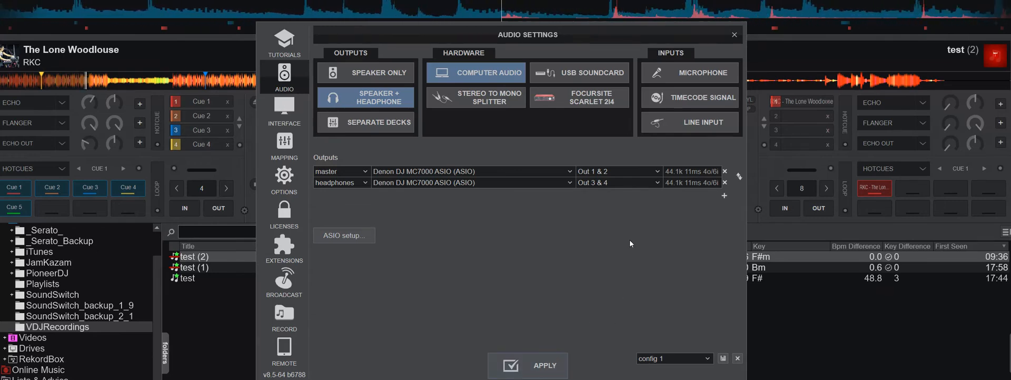
- Stop the running MP3 recording, recheck the audio output configuration, and close the settings
click(294, 308)
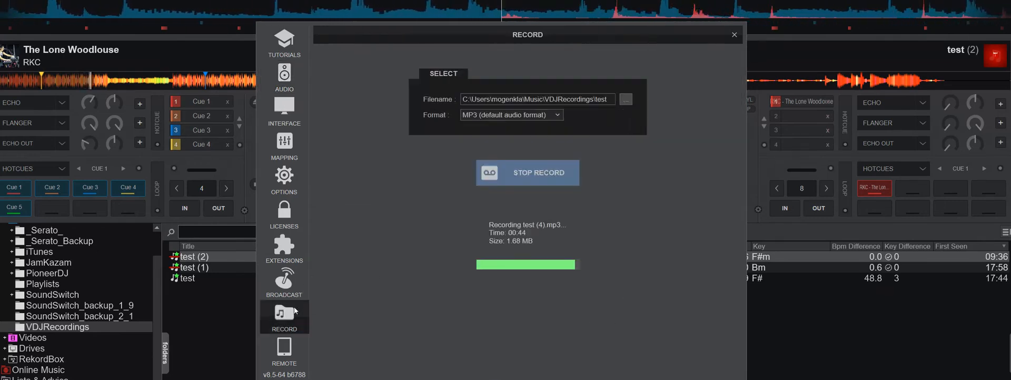
click(552, 175)
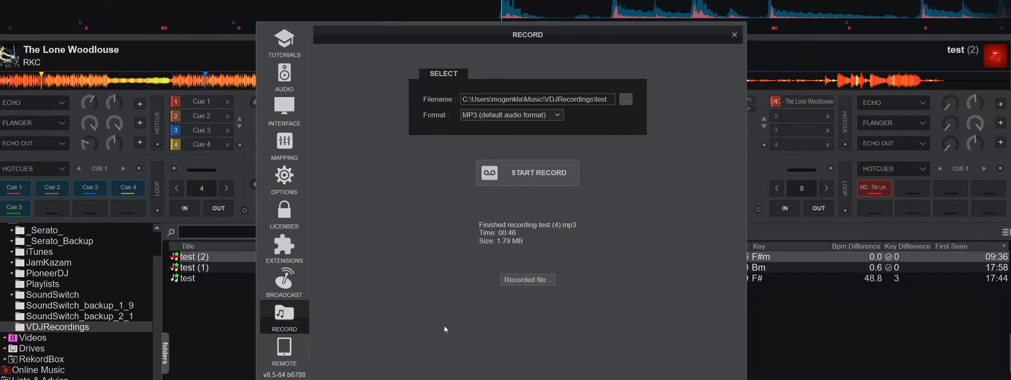
click(284, 76)
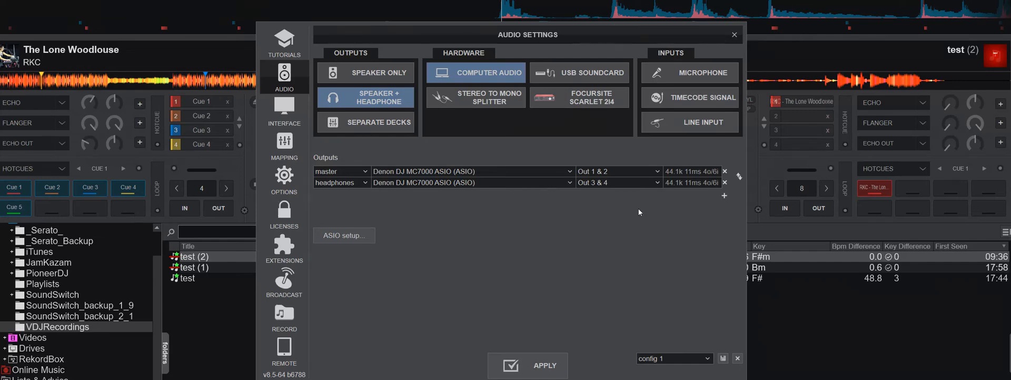
click(734, 34)
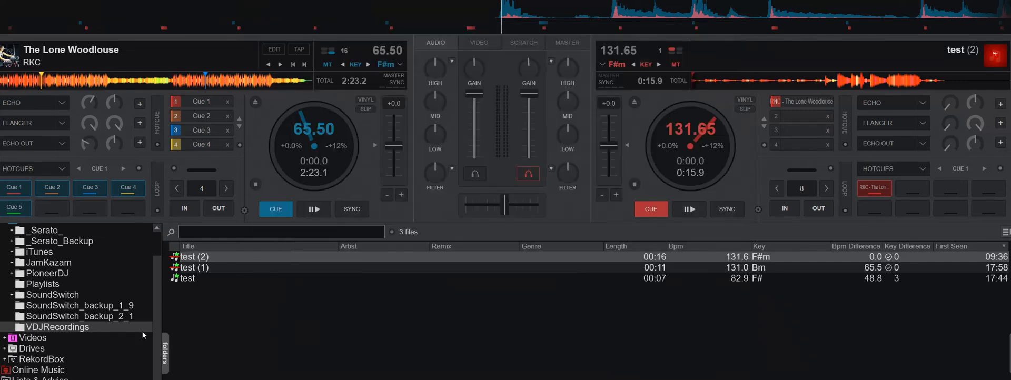
- Load the new recording test (4) from the refreshed VDJRecordings folder onto the right deck and play it back, then stop playback
click(91, 316)
click(66, 327)
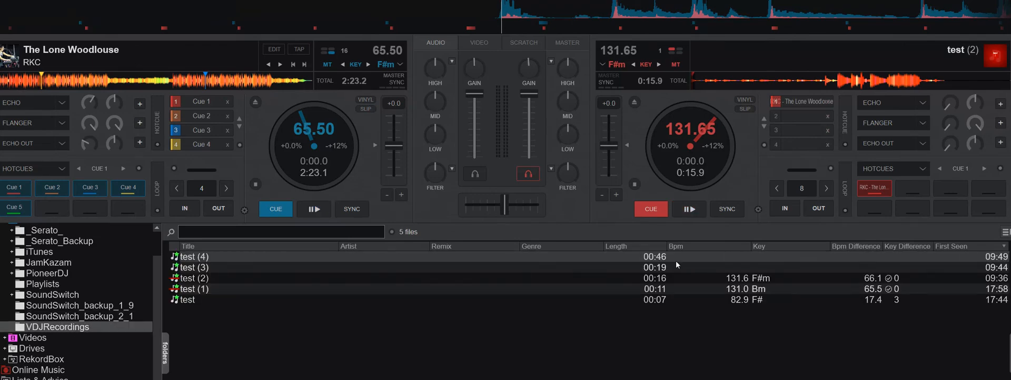
drag(671, 257, 702, 208)
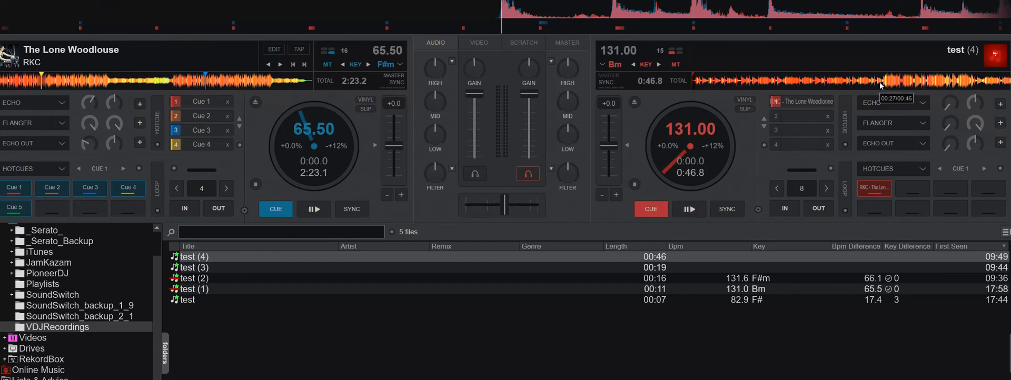
click(694, 210)
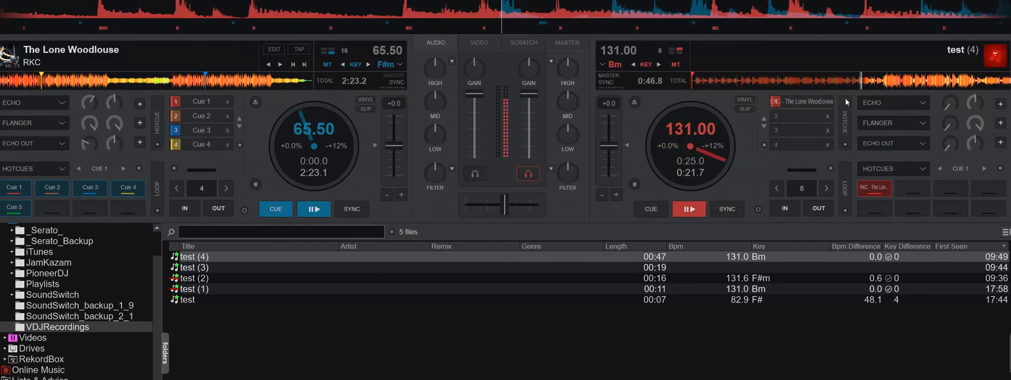
click(676, 213)
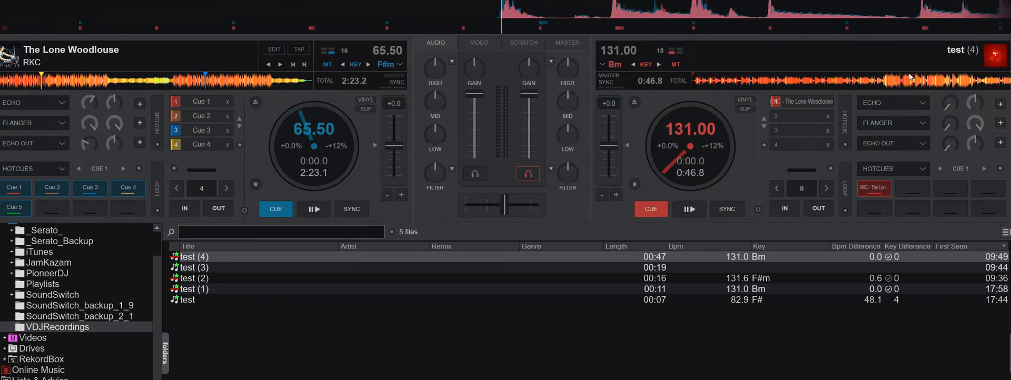